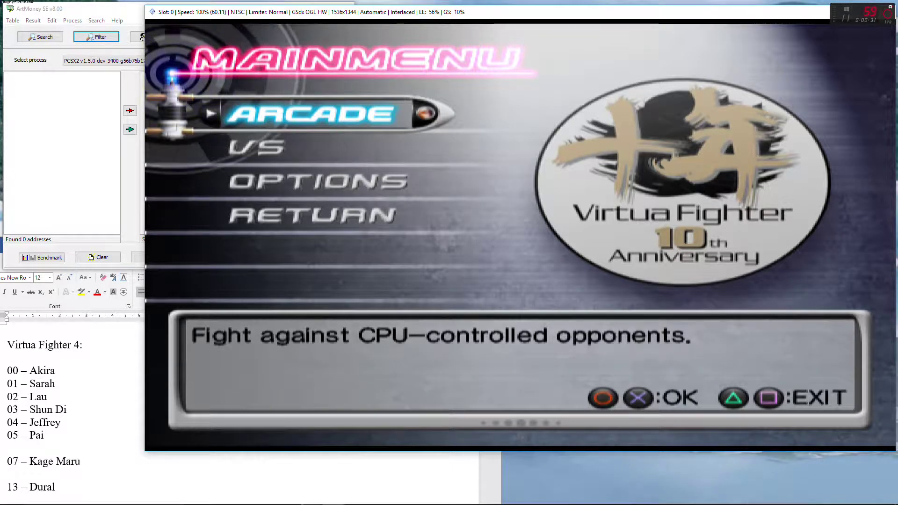
{"action": "key", "text": "alt+Tab"}
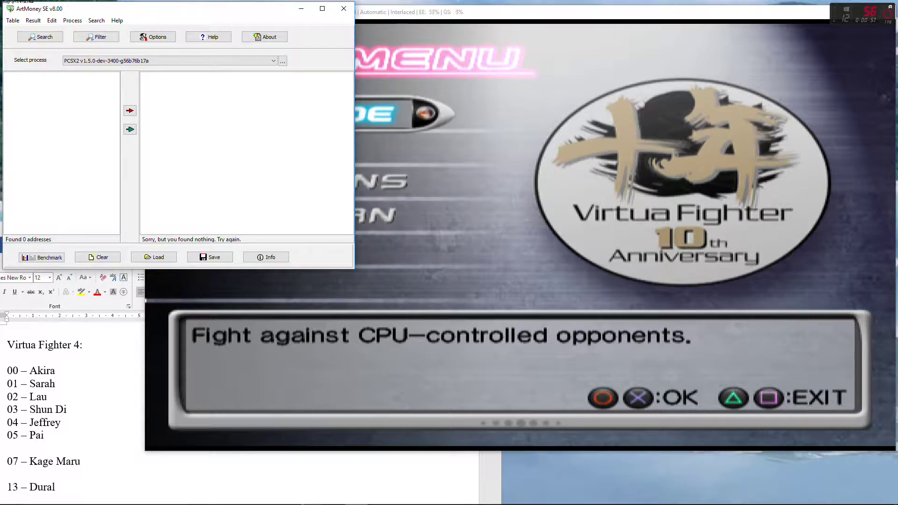
{"action": "key", "text": "alt+Tab"}
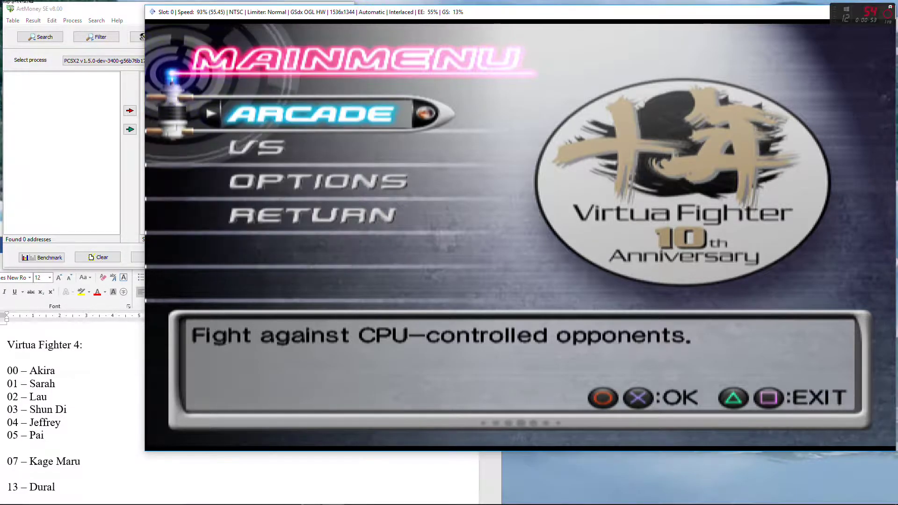
{"action": "key", "text": "Down"}
{"action": "key", "text": "Up"}
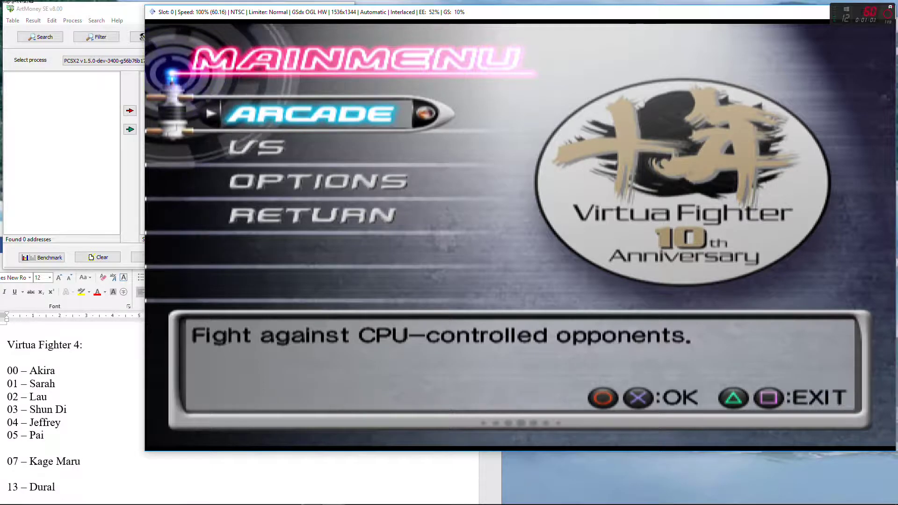
{"action": "key", "text": "Up"}
{"action": "key", "text": "Up"}
{"action": "key", "text": "Up"}
{"action": "key", "text": "Up"}
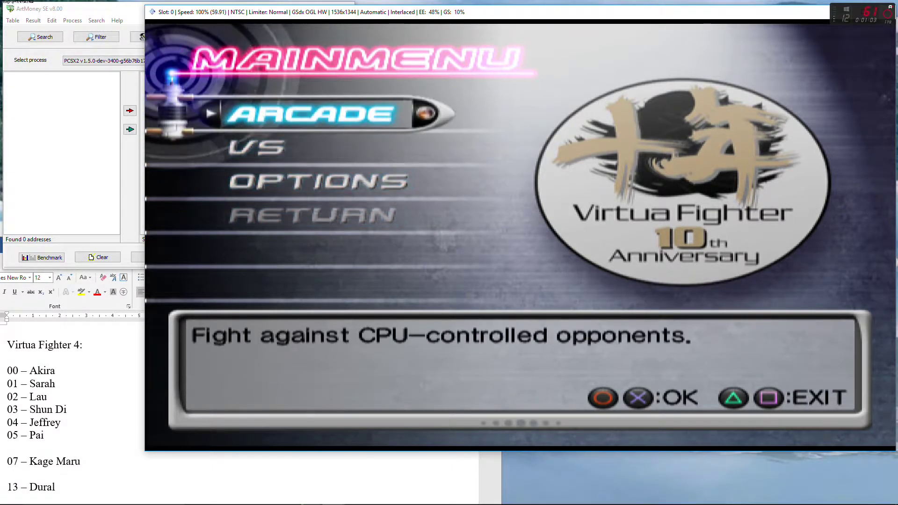
- Start Arcade mode in the game and choose Pai as the 1P character
{"action": "key", "text": "Return"}
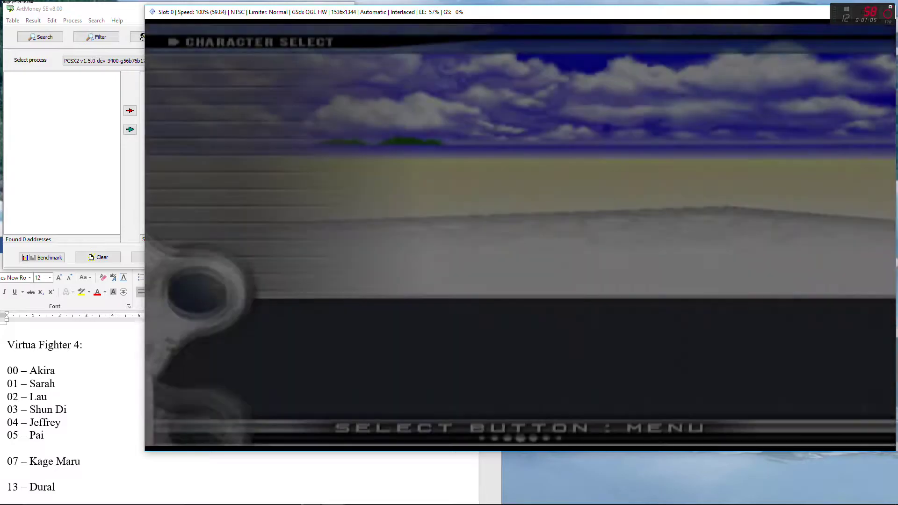
{"action": "key", "text": "Right"}
{"action": "key", "text": "Right"}
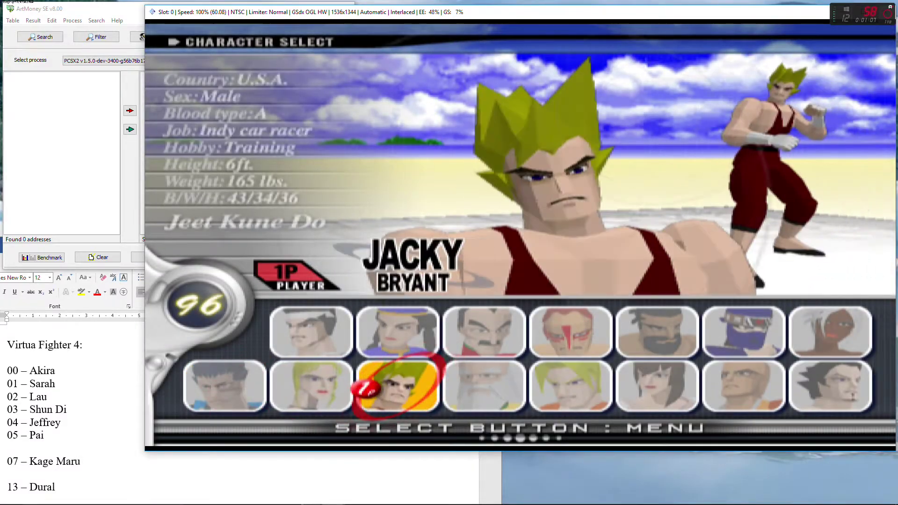
{"action": "key", "text": "Up"}
{"action": "key", "text": "Return"}
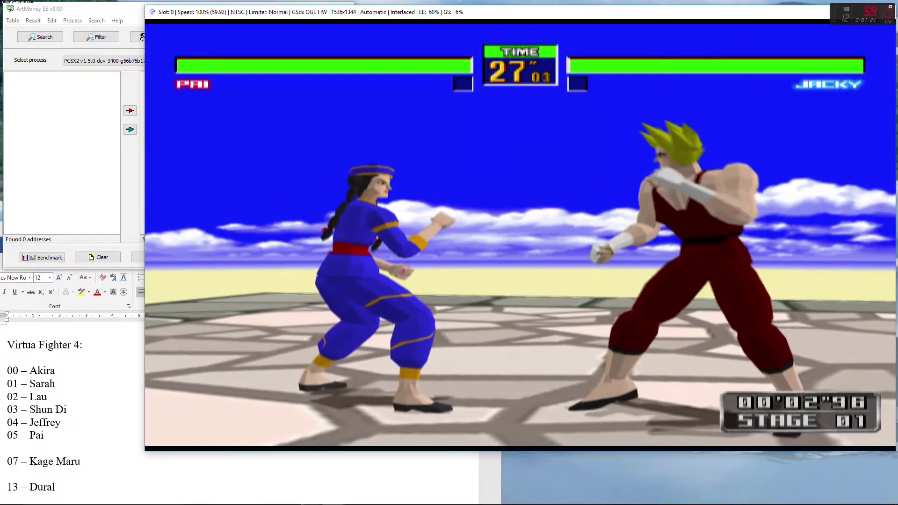
- Switch to ArtMoney and search the PCSX2 process for the exact value 5 with the address range set to ALL
{"action": "left_click", "coordinate": [142, 37]}
{"action": "left_click", "coordinate": [40, 37]}
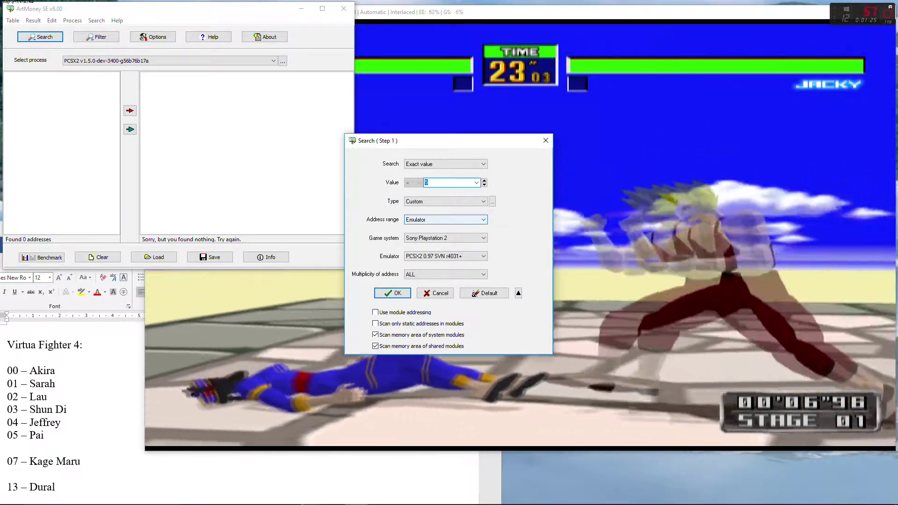
{"action": "left_click", "coordinate": [446, 219]}
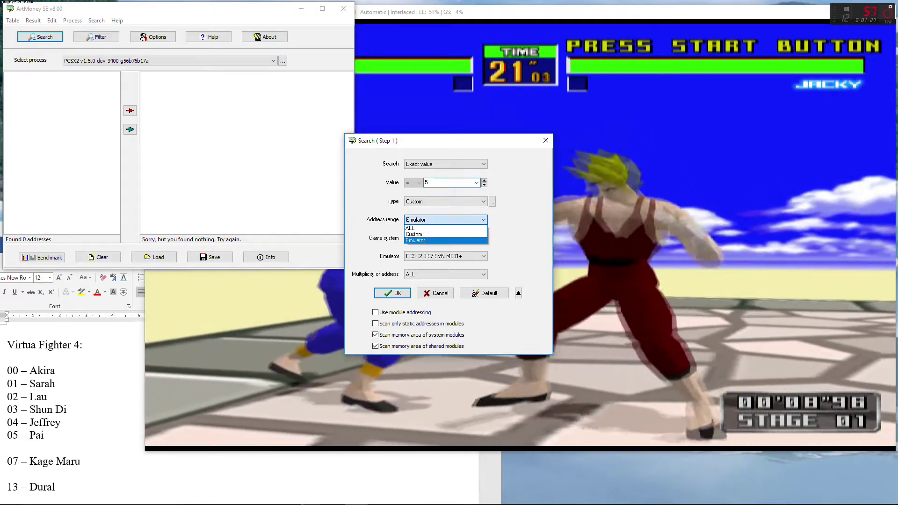
{"action": "left_click", "coordinate": [446, 228]}
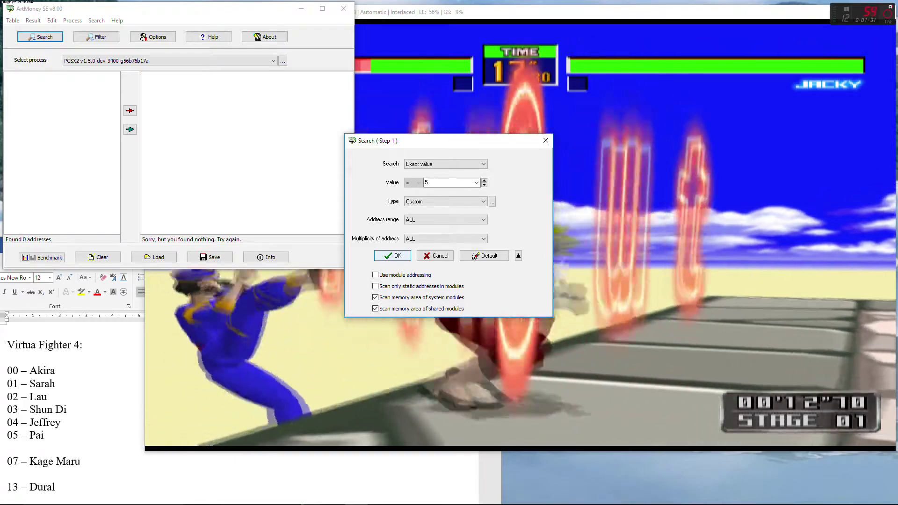
{"action": "key", "text": "Return"}
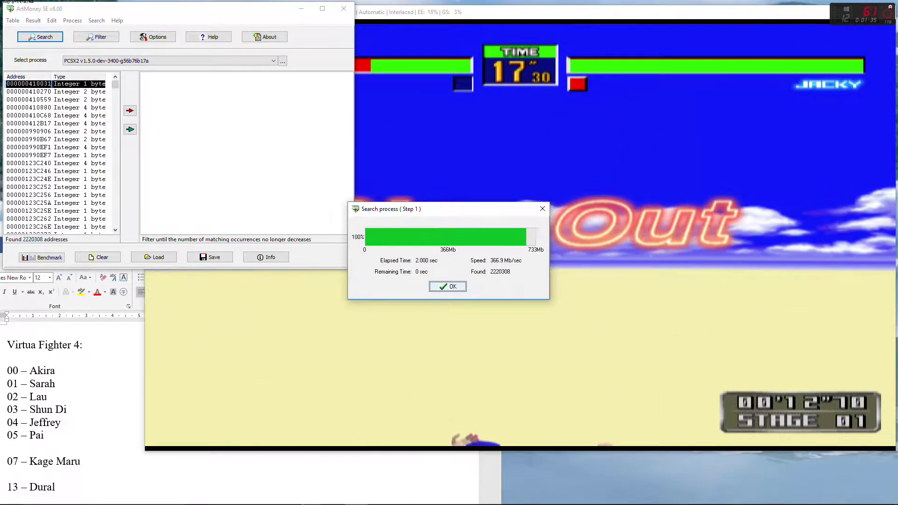
{"action": "key", "text": "Return"}
- Redo the first-step search for exact value 5 over all addresses while Pai's new round is running
{"action": "key", "text": "alt+Tab"}
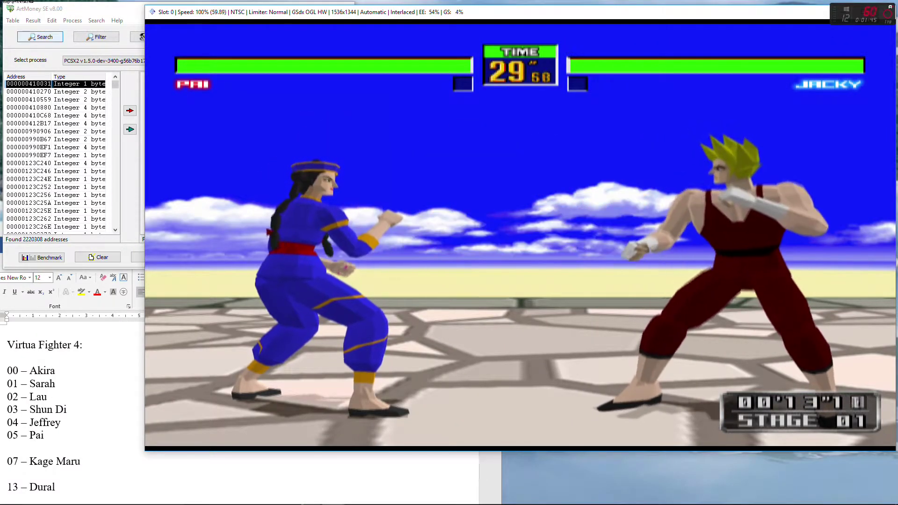
{"action": "key", "text": "alt+Tab"}
{"action": "left_click", "coordinate": [445, 219]}
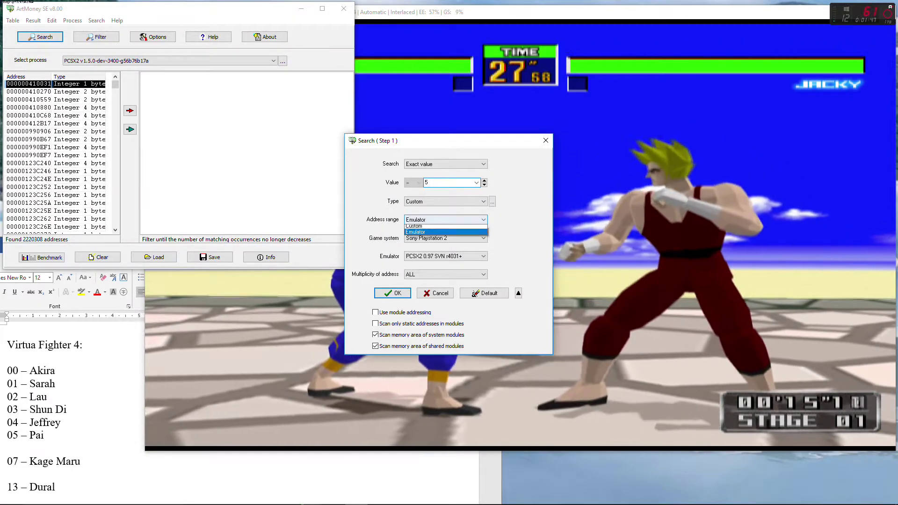
{"action": "left_click", "coordinate": [445, 227]}
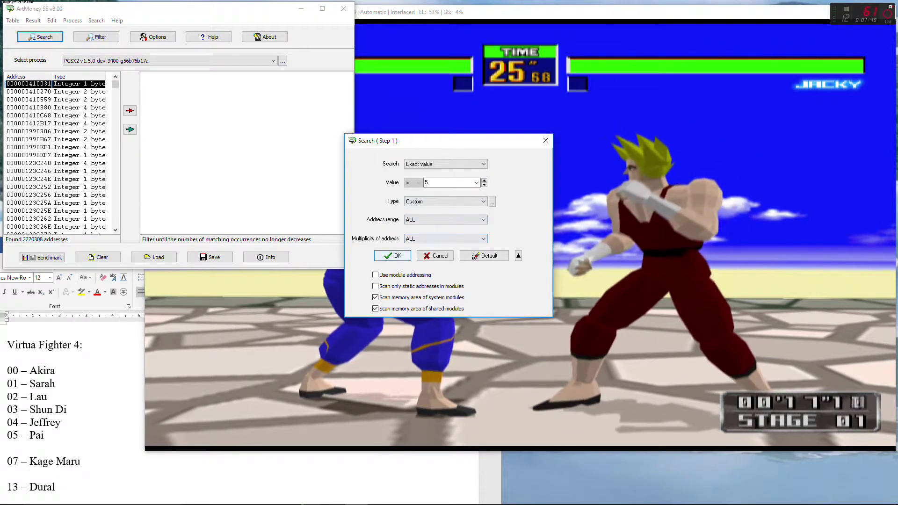
{"action": "key", "text": "Return"}
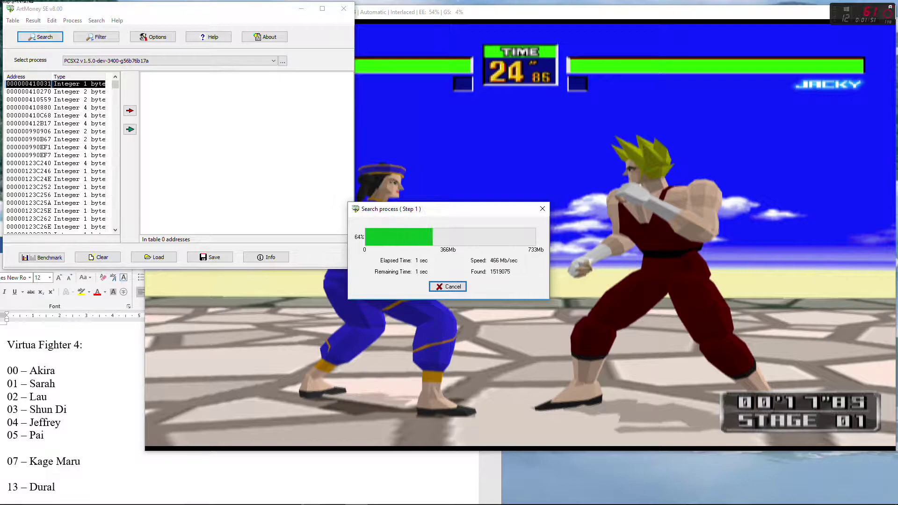
{"action": "key", "text": "Return"}
- Switch back to the game, leave Pai's fight and return to the main menu
{"action": "key", "text": "alt+Tab"}
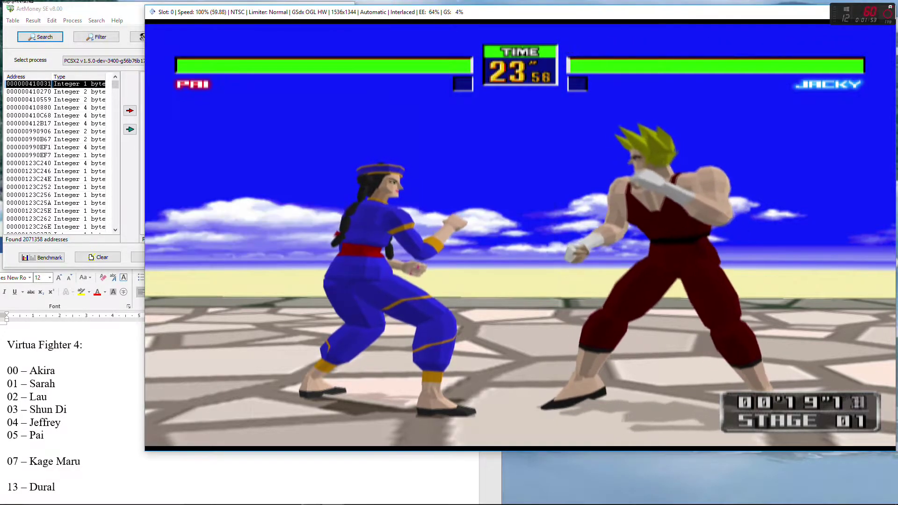
{"action": "key", "text": "Return"}
{"action": "key", "text": "Return"}
{"action": "key", "text": "Up"}
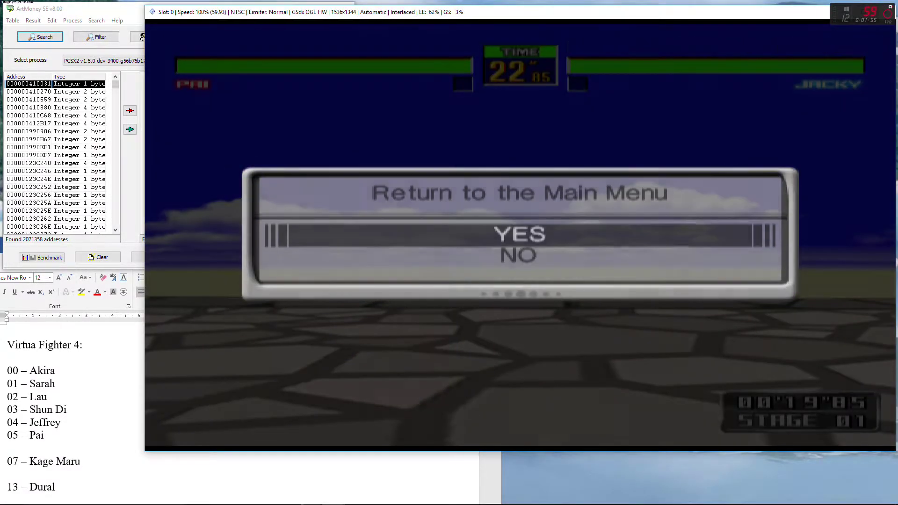
{"action": "key", "text": "Return"}
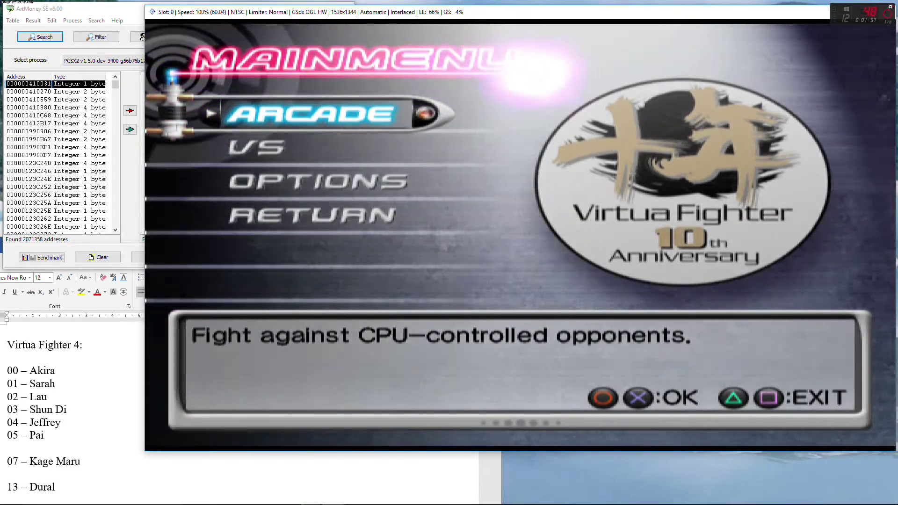
- Start Arcade mode again and choose Lau Chan as the 1P character
{"action": "key", "text": "Return"}
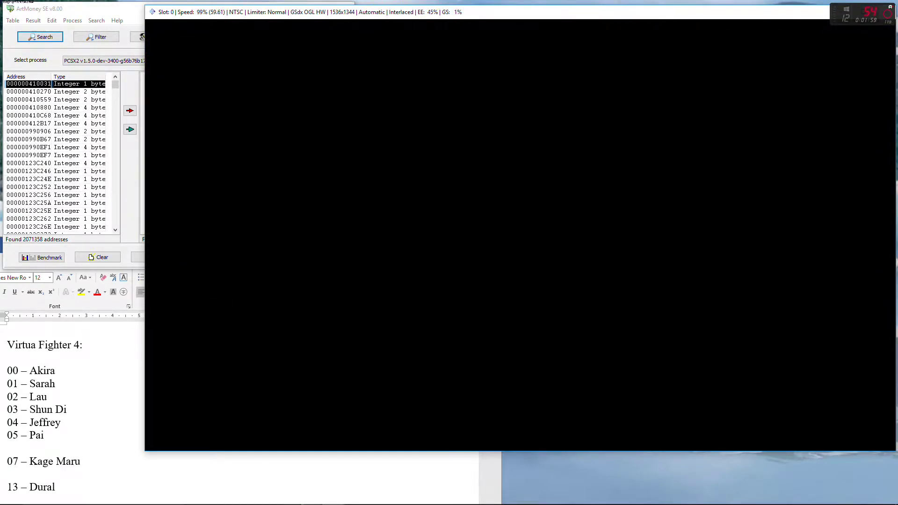
{"action": "key", "text": "Right"}
{"action": "key", "text": "Right"}
{"action": "key", "text": "Right"}
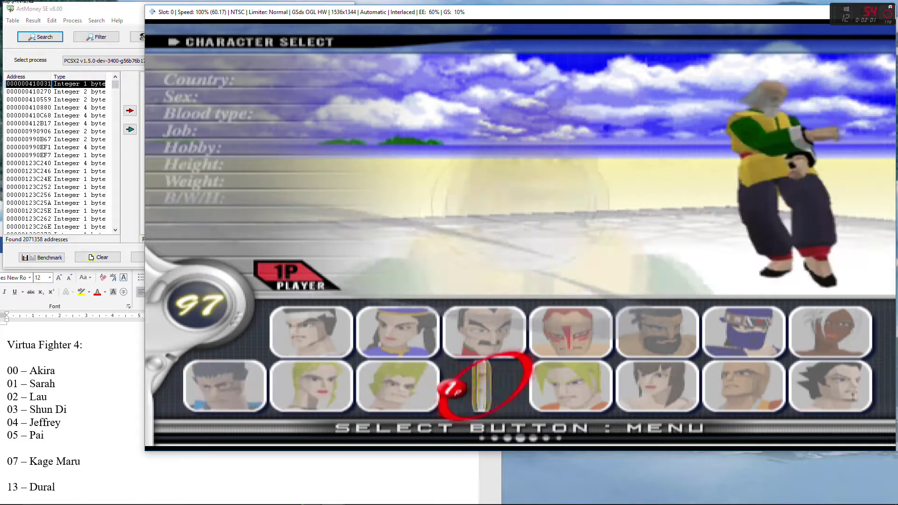
{"action": "key", "text": "Up"}
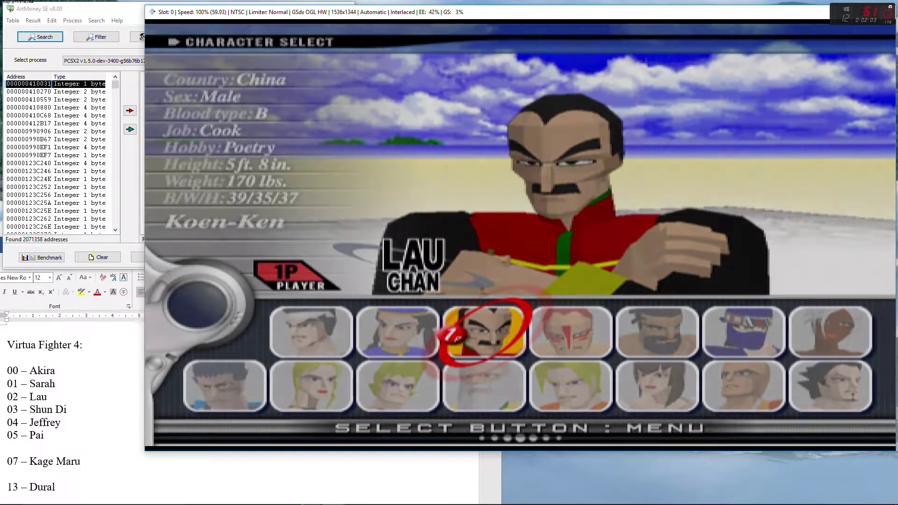
{"action": "key", "text": "Return"}
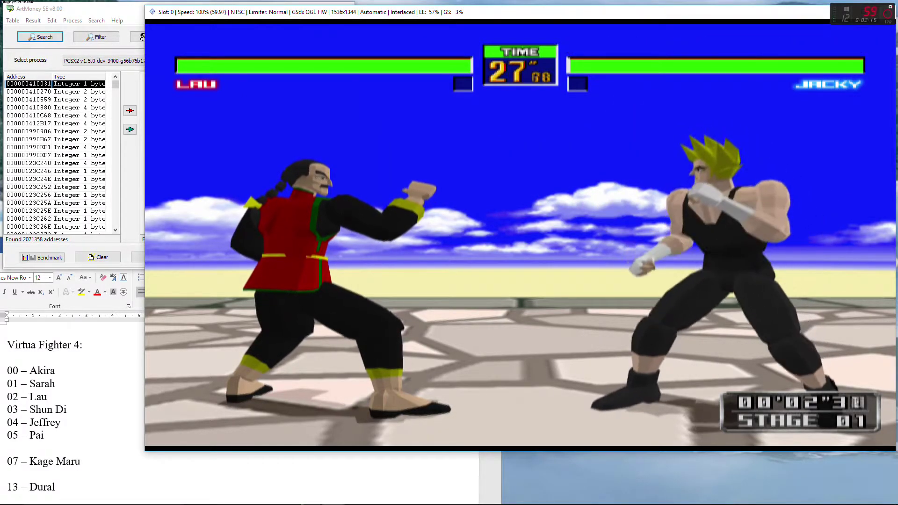
- Switch to ArtMoney and filter the found addresses repeatedly by Lau's character number while his fight is running
{"action": "left_click", "coordinate": [141, 36]}
{"action": "left_click", "coordinate": [96, 36]}
{"action": "key", "text": "Return"}
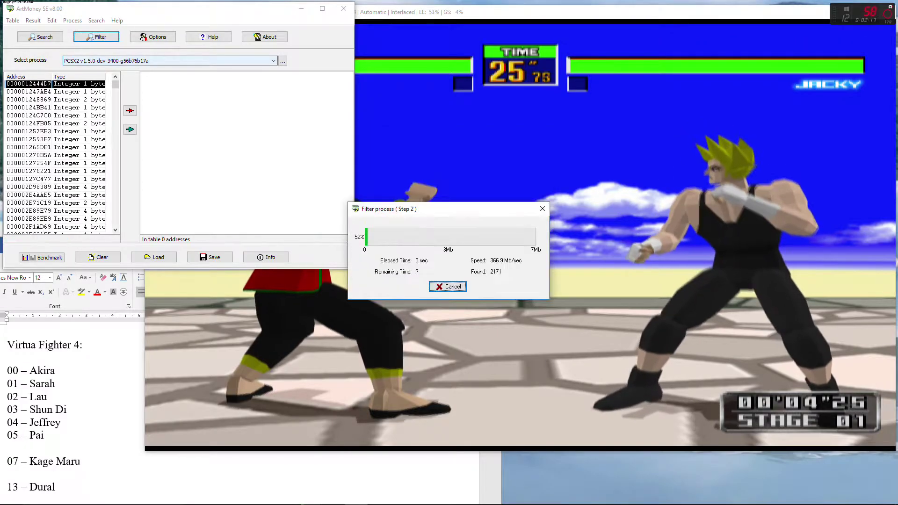
{"action": "key", "text": "Return"}
{"action": "key", "text": "Return"}
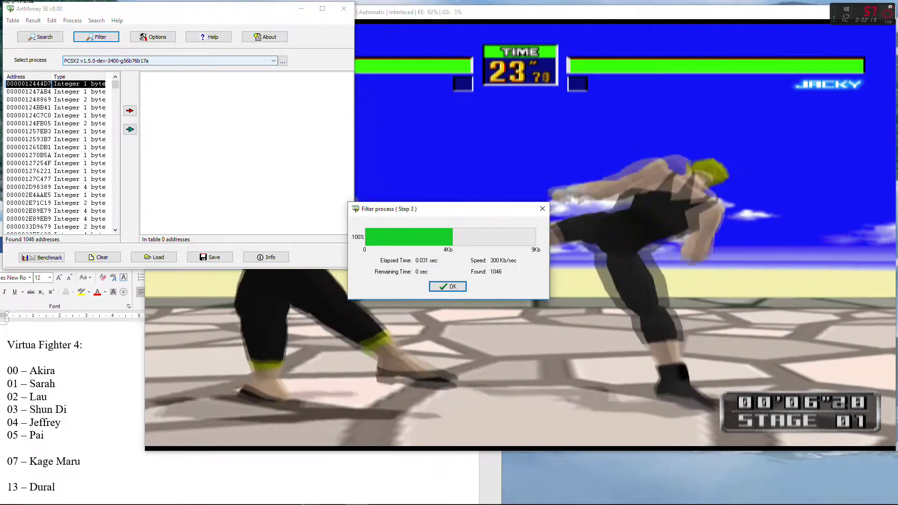
{"action": "key", "text": "Return"}
{"action": "key", "text": "Return"}
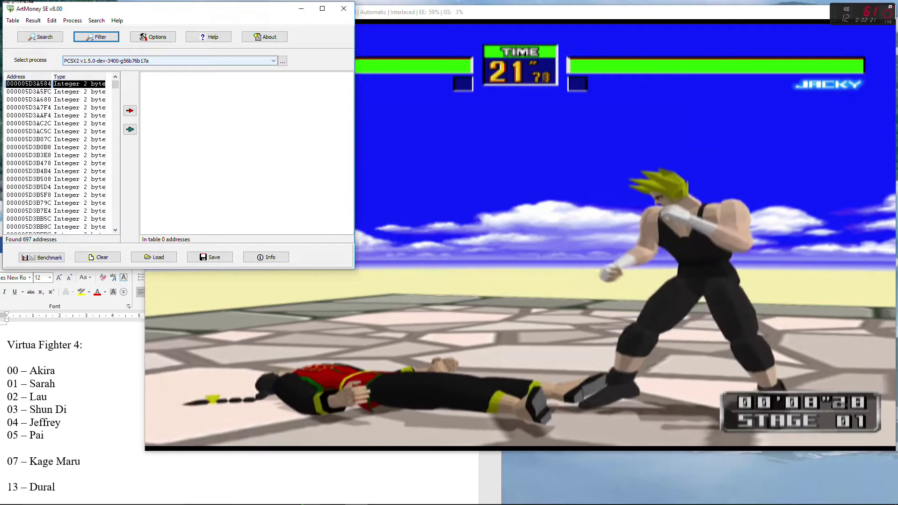
{"action": "key", "text": "Return"}
{"action": "key", "text": "Return"}
{"action": "key", "text": "Return"}
{"action": "key", "text": "Return"}
{"action": "key", "text": "Return"}
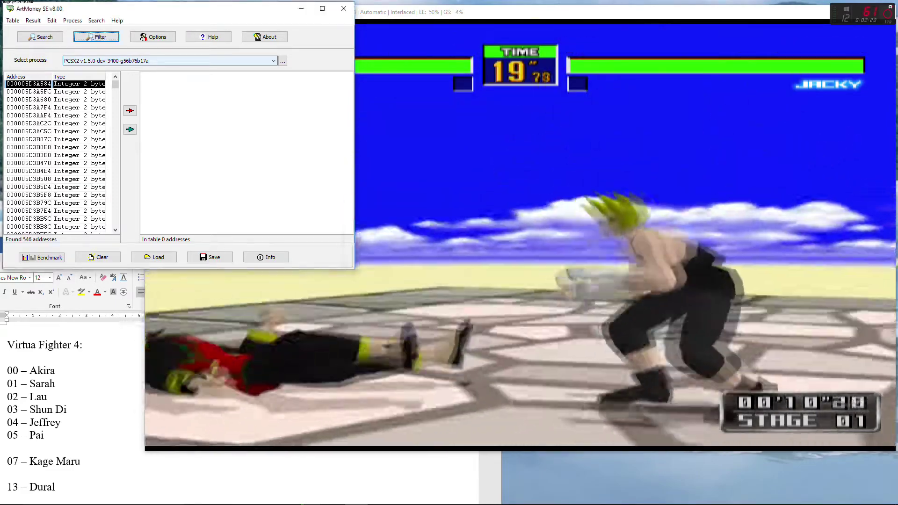
{"action": "key", "text": "Return"}
{"action": "key", "text": "Return"}
{"action": "key", "text": "Return"}
- Switch back to the game, leave Lau's fight and return to the main menu
{"action": "key", "text": "alt+Tab"}
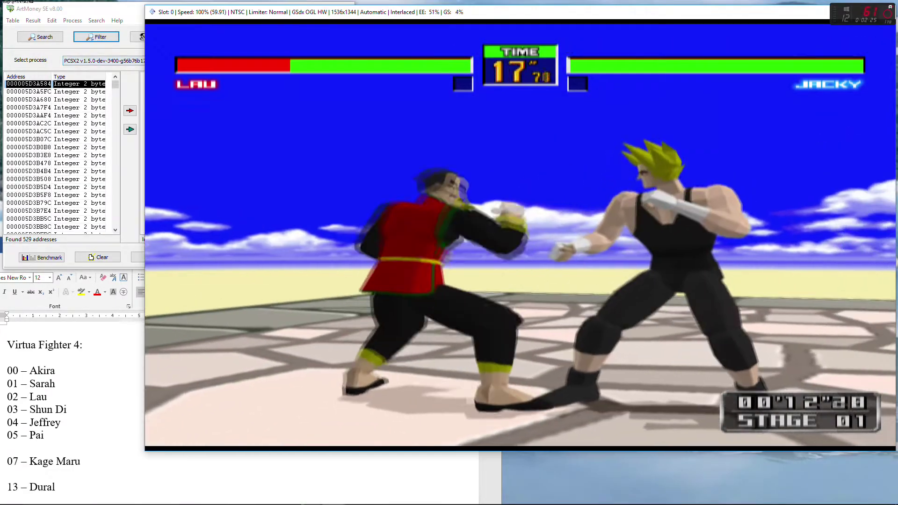
{"action": "key", "text": "Return"}
{"action": "key", "text": "Return"}
{"action": "key", "text": "Up"}
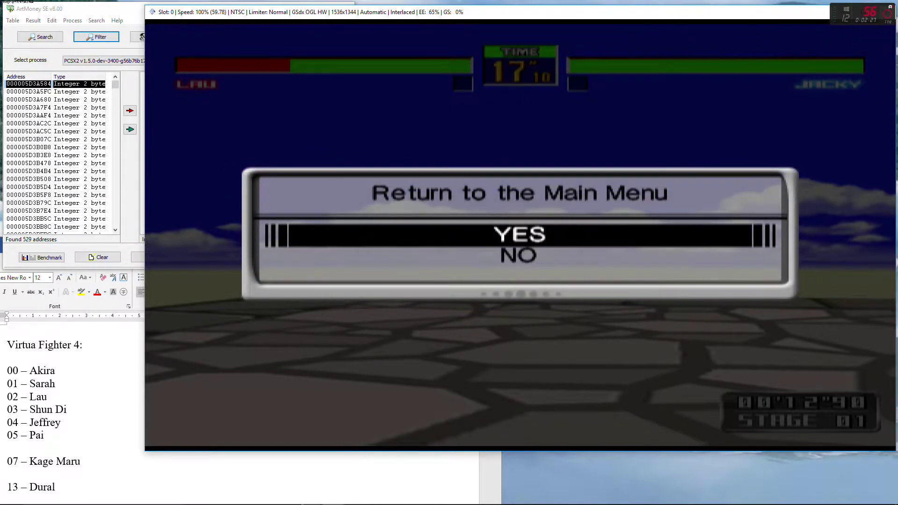
{"action": "key", "text": "Return"}
- Start another Arcade game and choose Shun Di as the 1P character
{"action": "key", "text": "Return"}
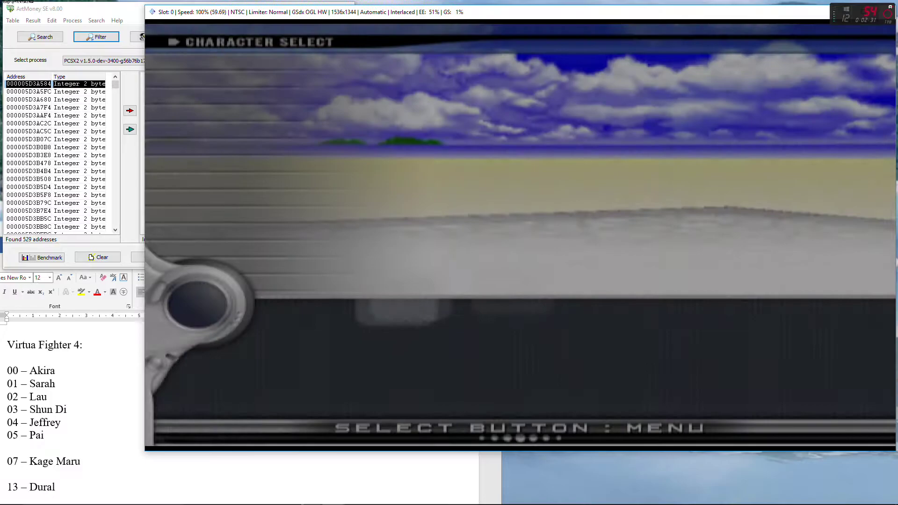
{"action": "key", "text": "Right"}
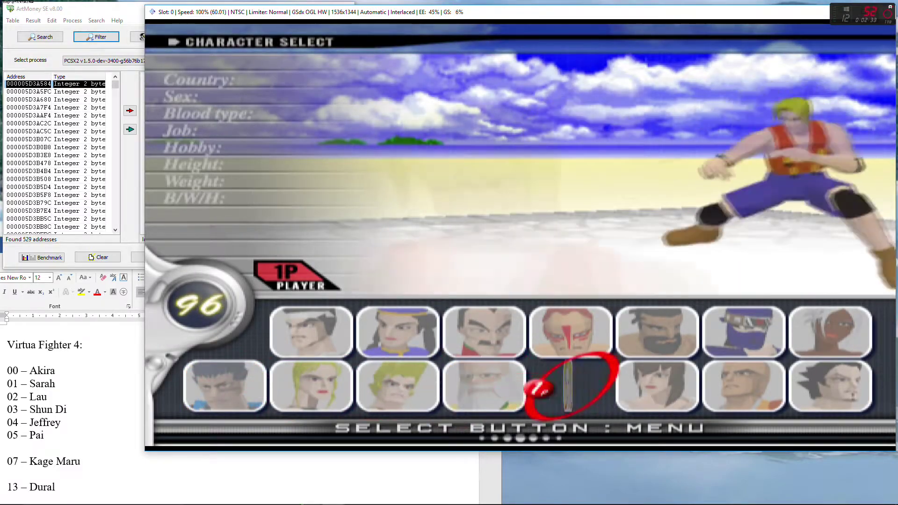
{"action": "key", "text": "Right"}
{"action": "key", "text": "Right"}
{"action": "key", "text": "Up"}
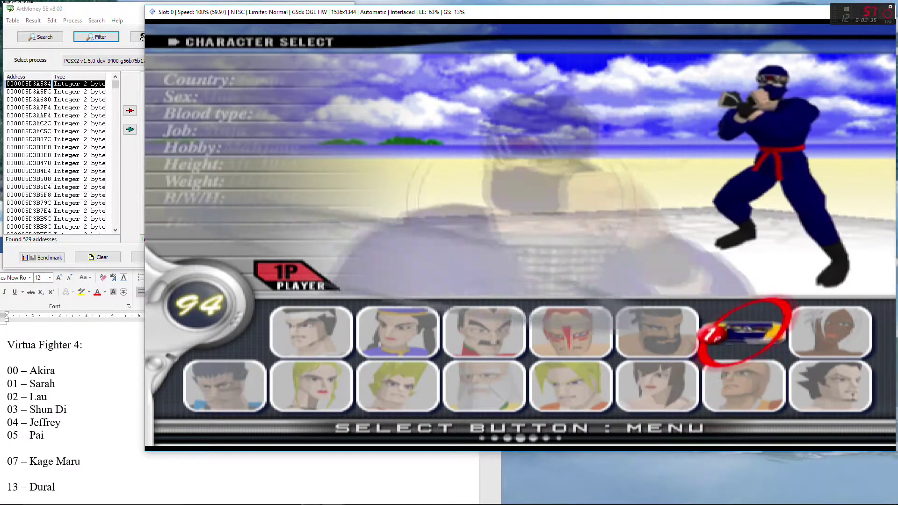
{"action": "key", "text": "Left"}
{"action": "key", "text": "Left"}
{"action": "key", "text": "Left"}
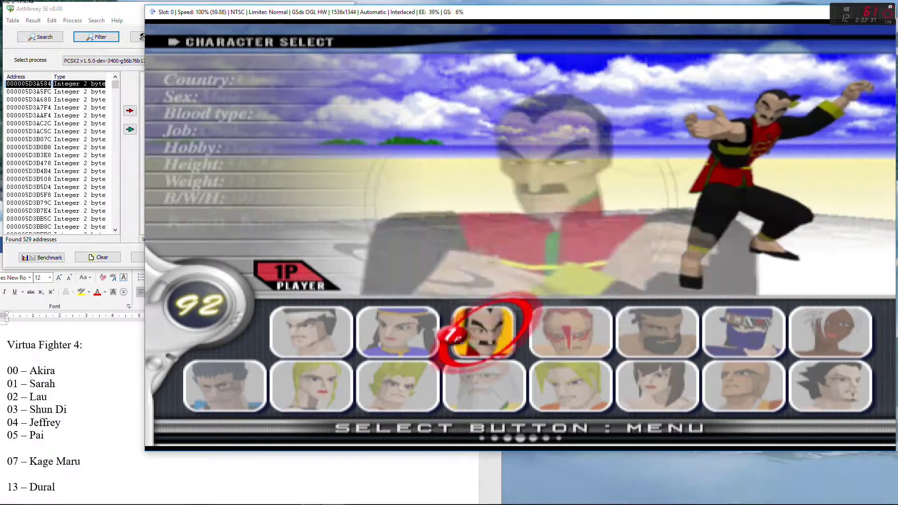
{"action": "key", "text": "Down"}
{"action": "key", "text": "Return"}
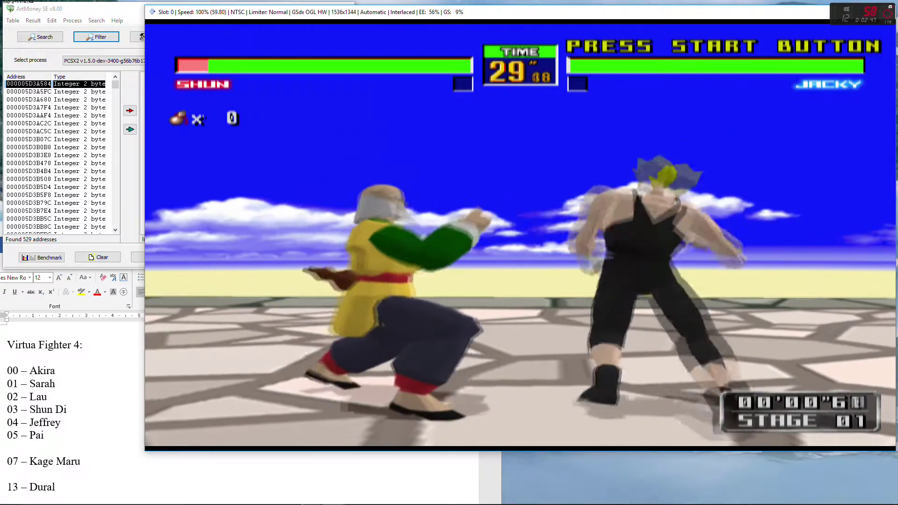
- Switch to ArtMoney and filter the found addresses by the exact value 3 while Shun's fight is running
{"action": "left_click", "coordinate": [96, 20]}
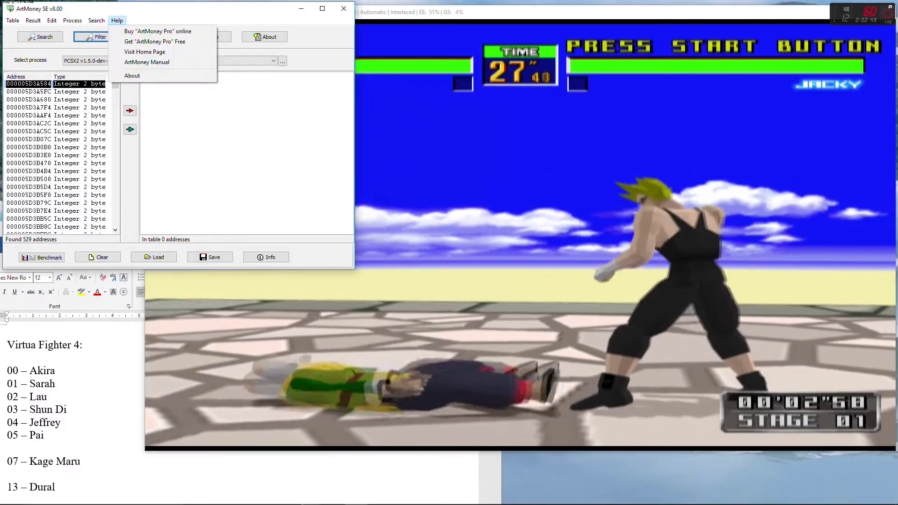
{"action": "left_click", "coordinate": [116, 21]}
{"action": "left_click", "coordinate": [96, 37]}
{"action": "type", "text": "3"}
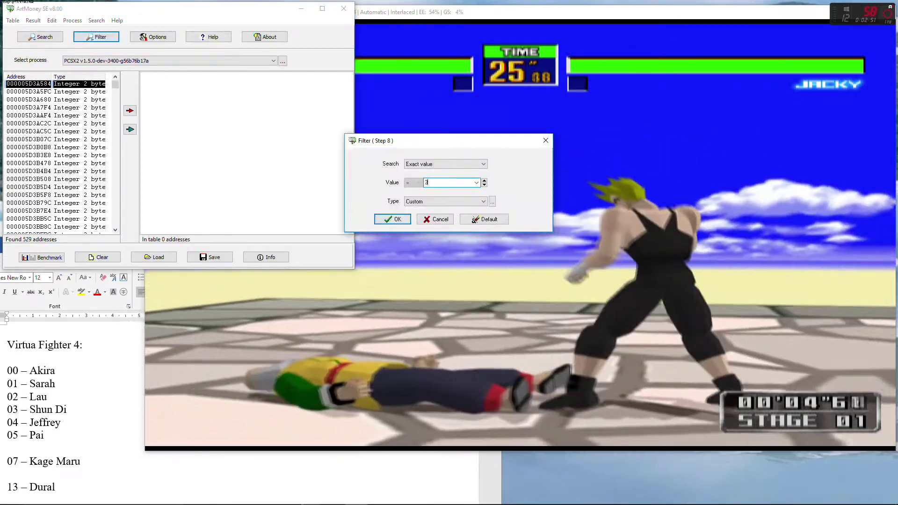
{"action": "key", "text": "Return"}
{"action": "key", "text": "Return"}
{"action": "key", "text": "Return"}
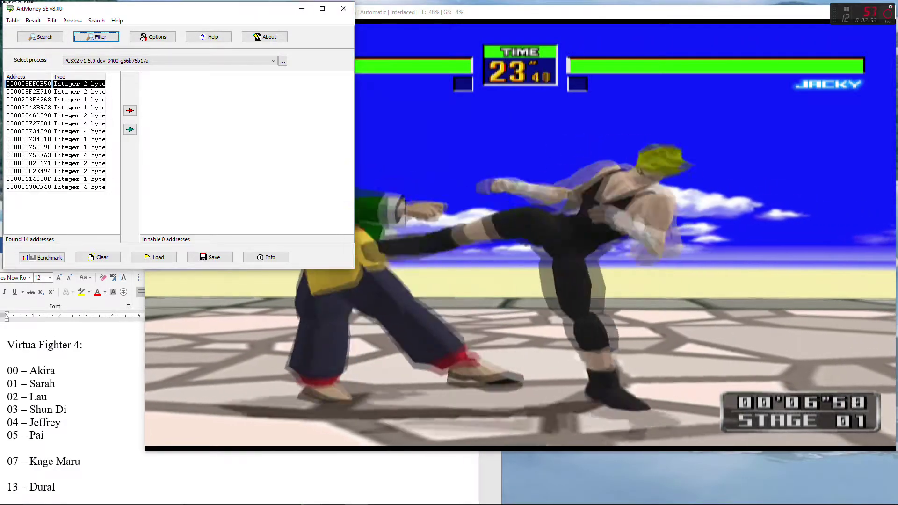
- Filter the addresses once more by the value 3 and refill the cleared table with all remaining addresses
{"action": "left_click", "coordinate": [130, 129]}
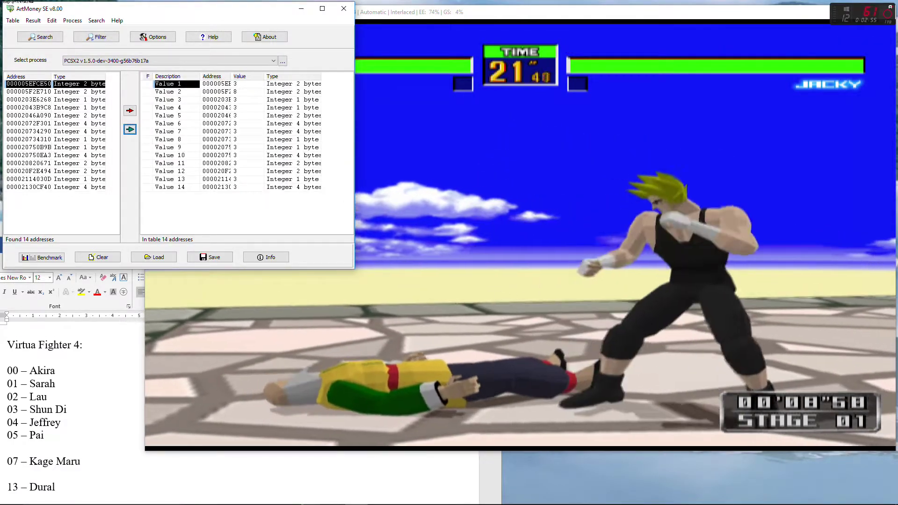
{"action": "left_click", "coordinate": [96, 36]}
{"action": "type", "text": "3"}
{"action": "key", "text": "Return"}
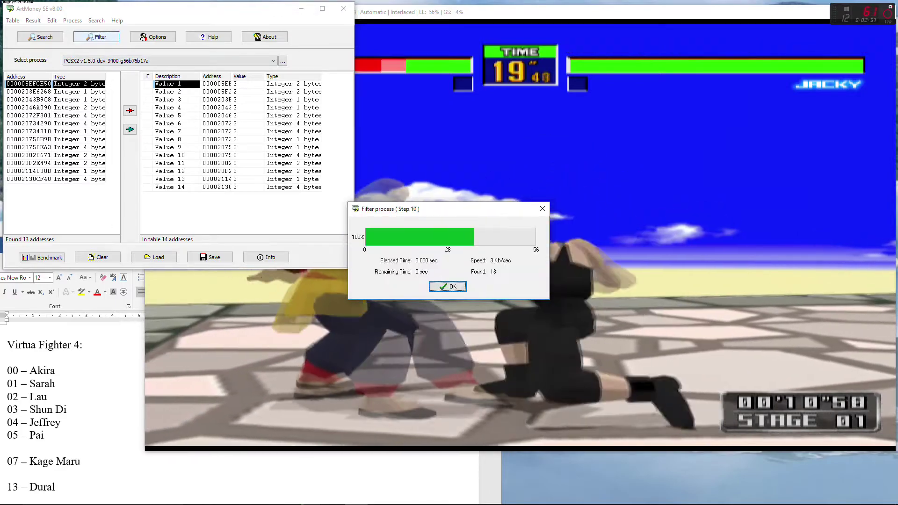
{"action": "left_click", "coordinate": [98, 257]}
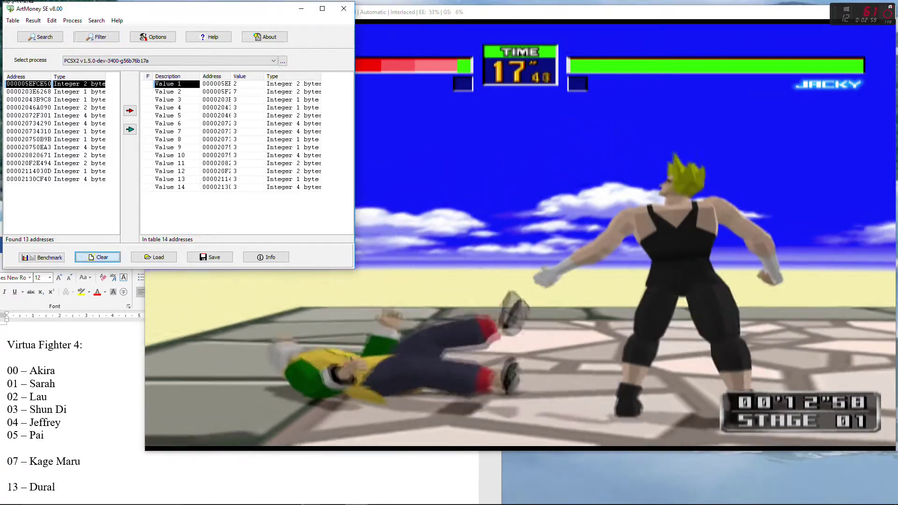
{"action": "left_click", "coordinate": [129, 129]}
- Switch back to the game, leave Shun's fight and return to the main menu
{"action": "key", "text": "alt+Tab"}
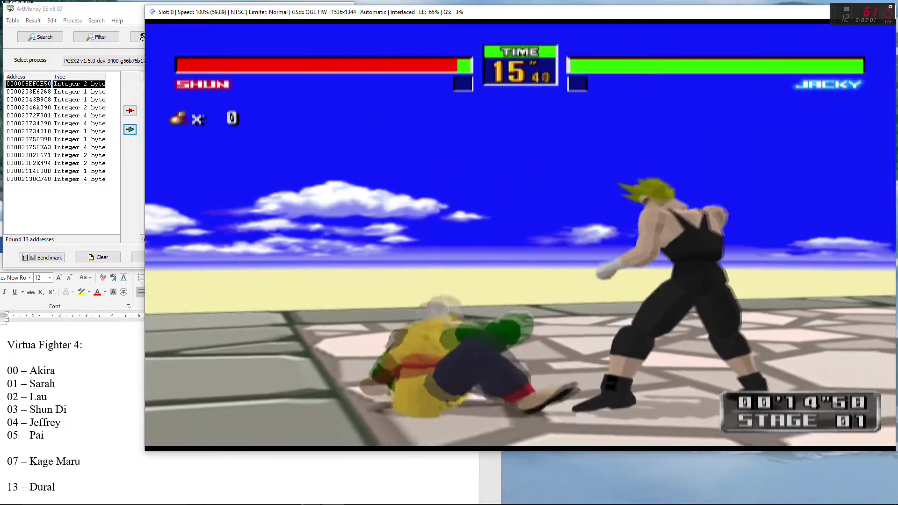
{"action": "key", "text": "Return"}
{"action": "key", "text": "Return"}
{"action": "key", "text": "Up"}
{"action": "key", "text": "Return"}
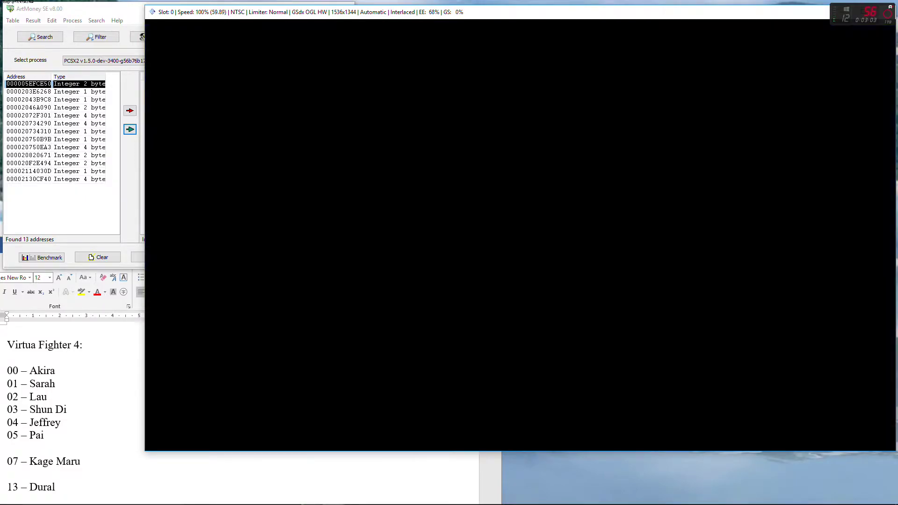
- Start a new Arcade game and choose Jeffry McWild as the 1P character
{"action": "key", "text": "Return"}
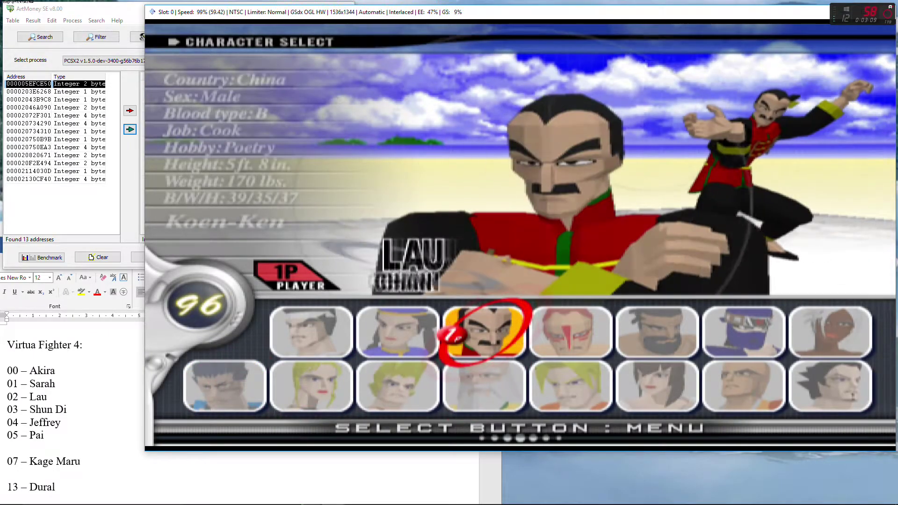
{"action": "key", "text": "Left"}
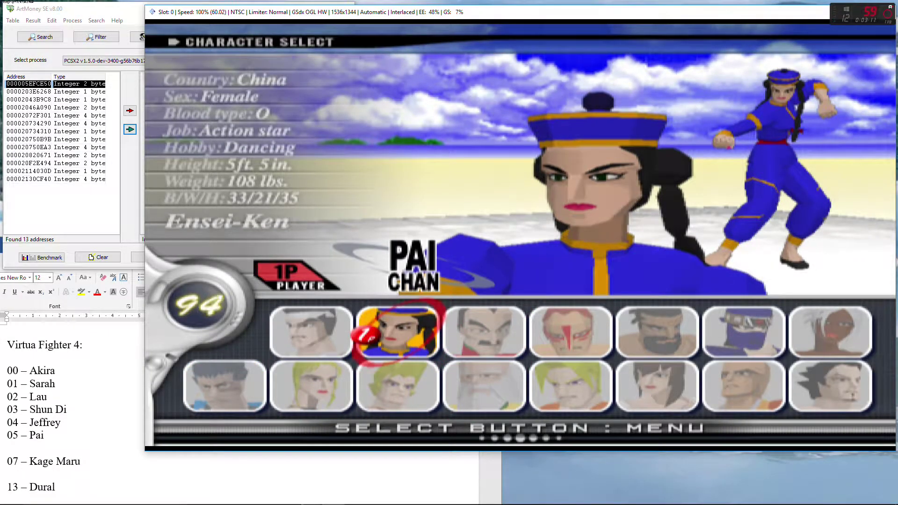
{"action": "key", "text": "Left"}
{"action": "key", "text": "Left"}
{"action": "key", "text": "Left"}
{"action": "key", "text": "Left"}
{"action": "key", "text": "Left"}
{"action": "key", "text": "Left"}
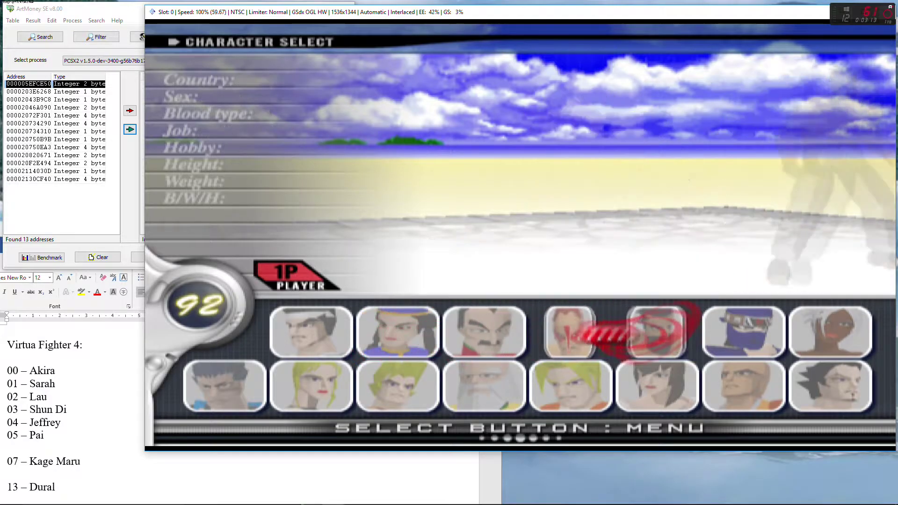
{"action": "key", "text": "Down"}
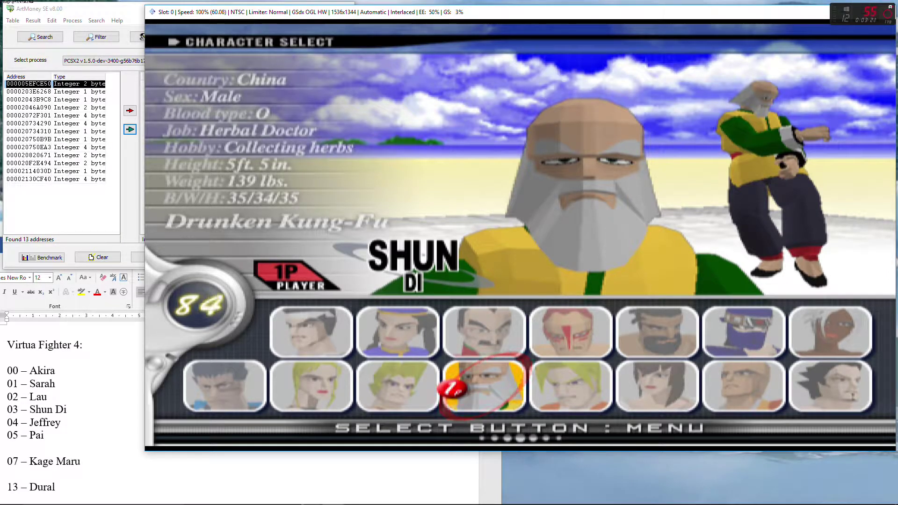
{"action": "key", "text": "Right"}
{"action": "key", "text": "Right"}
{"action": "key", "text": "Up"}
{"action": "key", "text": "Return"}
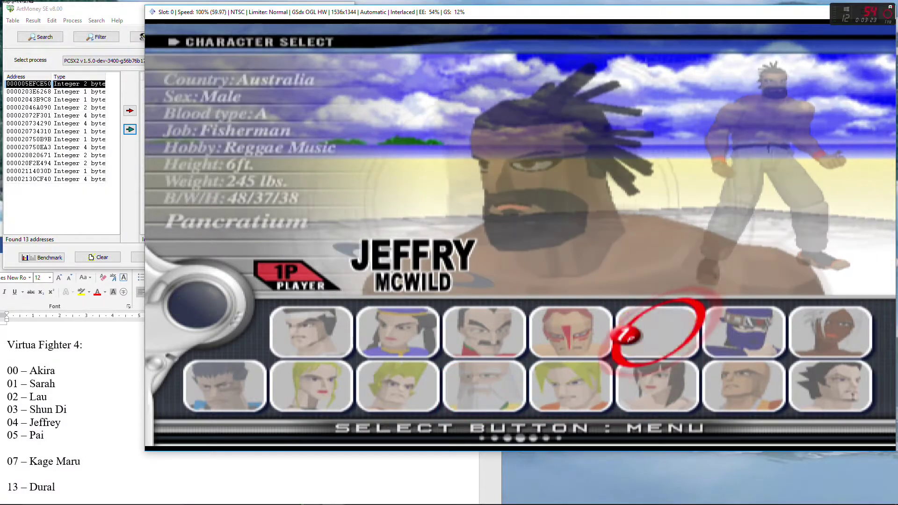
{"action": "key", "text": "Return"}
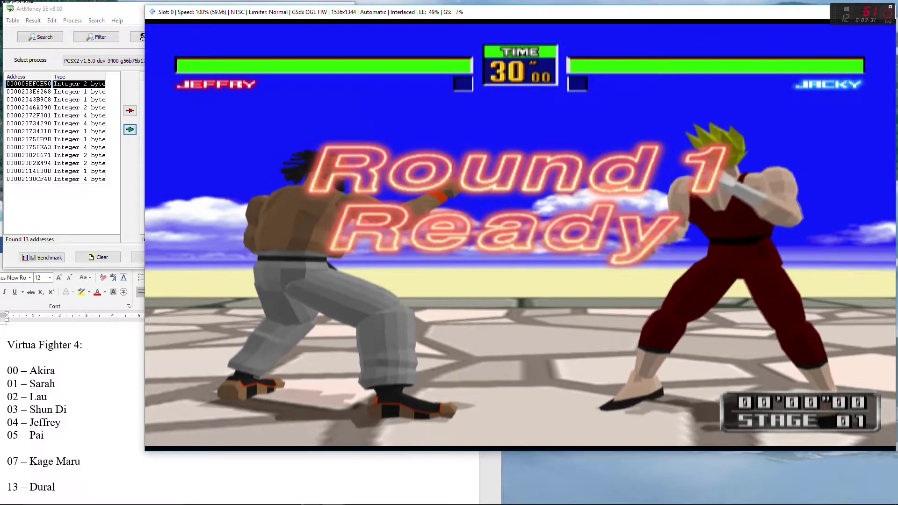
- Switch to ArtMoney and delete the table entries whose value differs from Jeffry's number 4: Value 1, 5, 10, 11 and 12
{"action": "key", "text": "alt+Tab"}
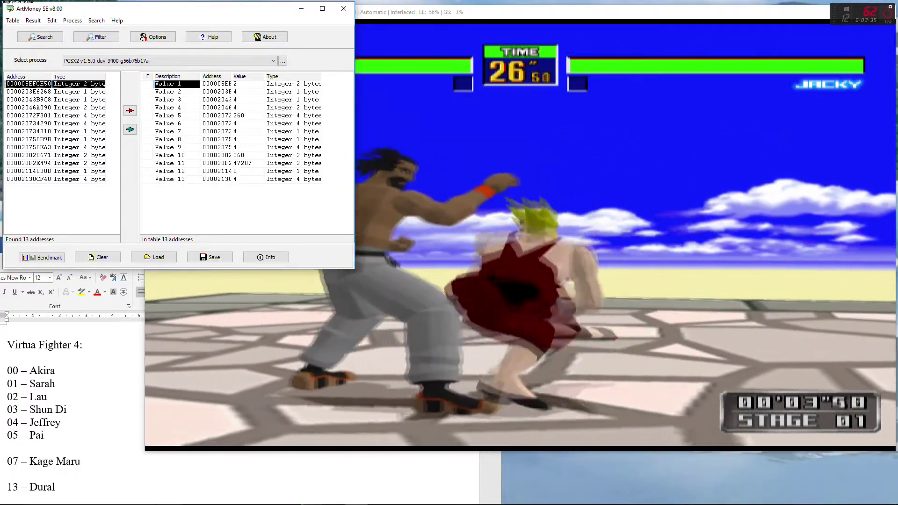
{"action": "left_click", "coordinate": [176, 115], "text": "ctrl"}
{"action": "left_click", "coordinate": [176, 156], "text": "ctrl"}
{"action": "left_click", "coordinate": [176, 163], "text": "ctrl"}
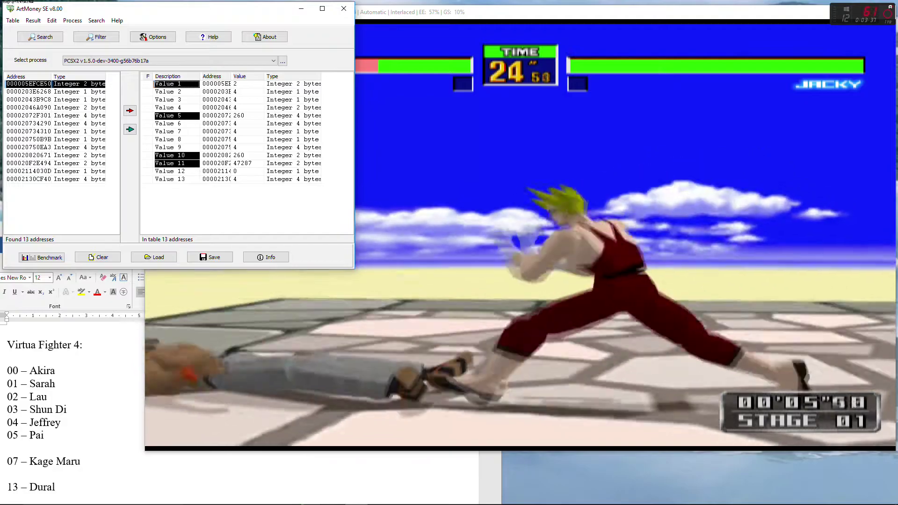
{"action": "right_click", "coordinate": [187, 168]}
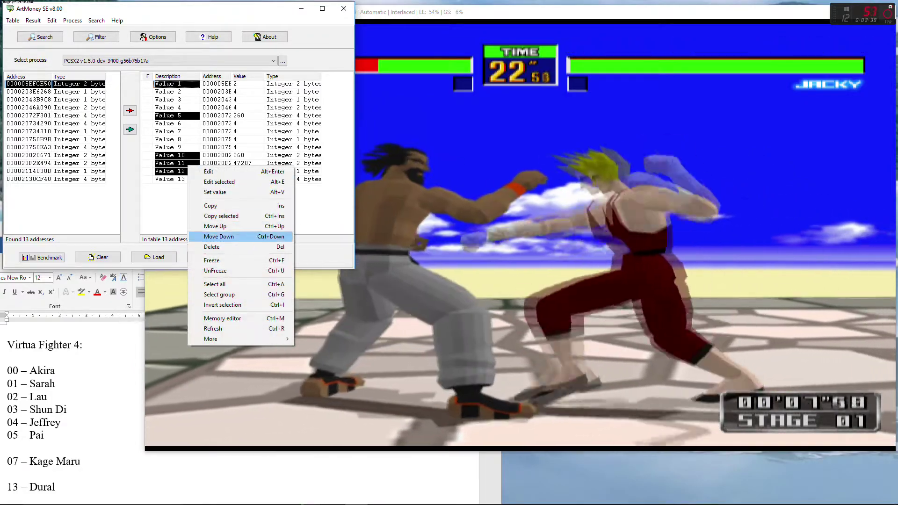
{"action": "left_click", "coordinate": [212, 247]}
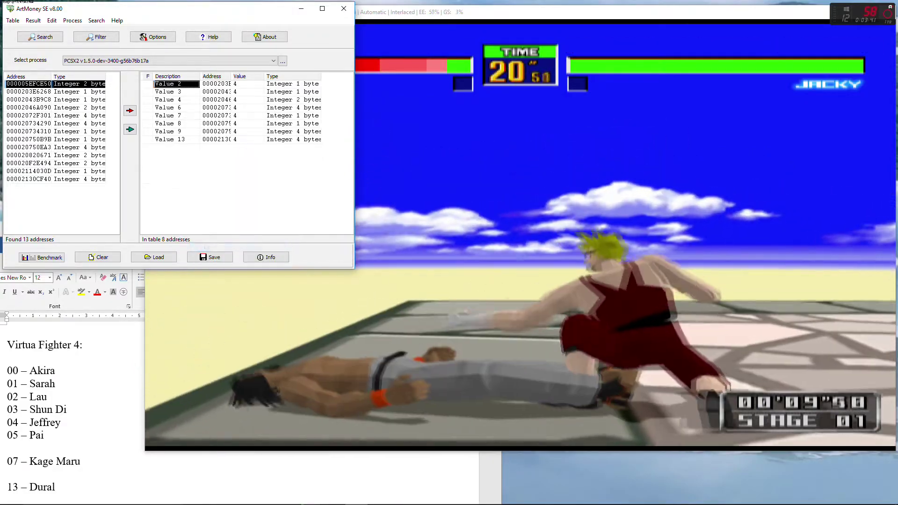
- Switch back to the game, leave Jeffry's fight and return to the main menu
{"action": "key", "text": "alt+Tab"}
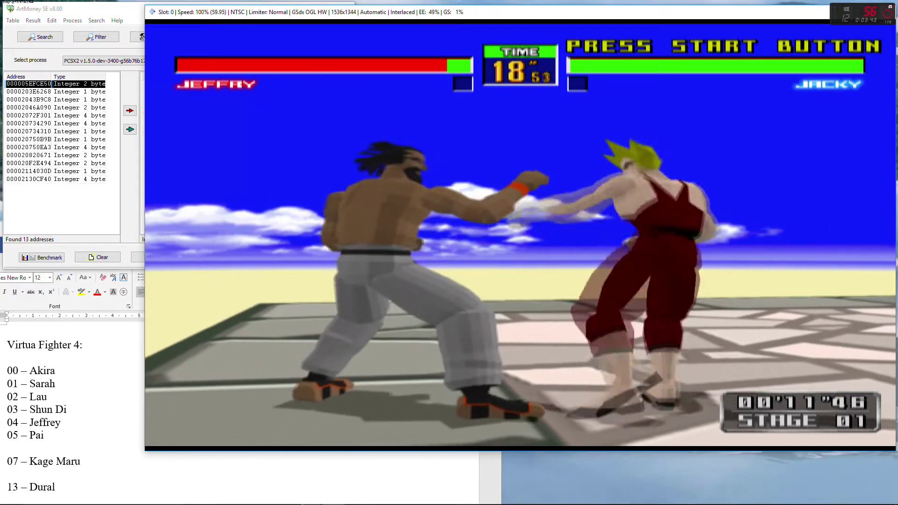
{"action": "key", "text": "Return"}
{"action": "key", "text": "Return"}
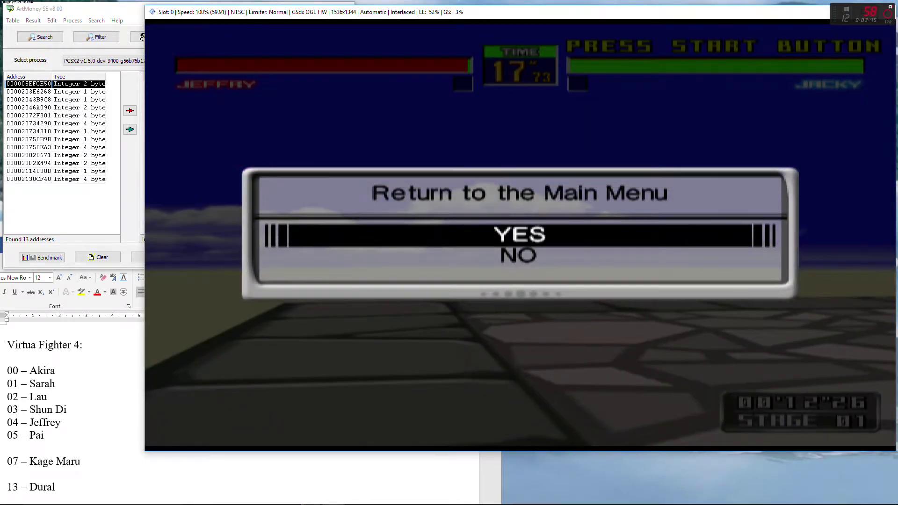
{"action": "key", "text": "Return"}
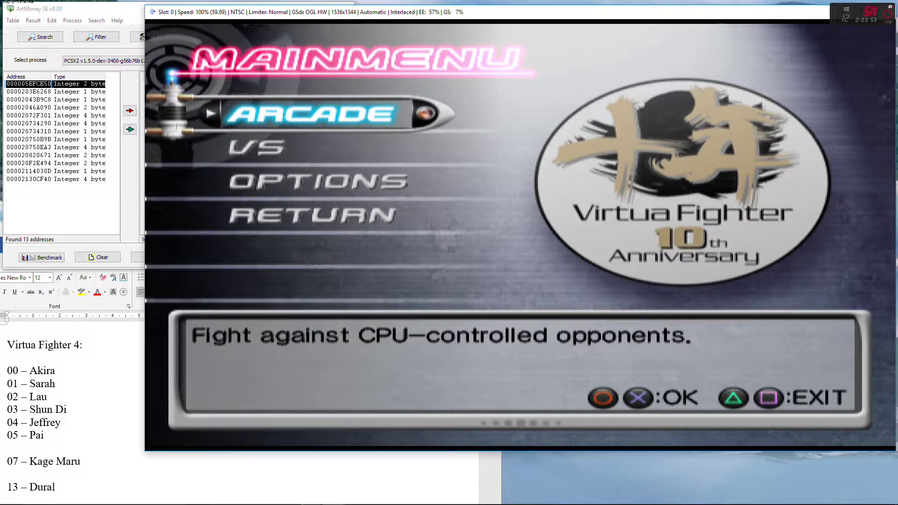
- Switch to ArtMoney and set the first six table entries, Value 2 through Value 8, to Dural's number 13
{"action": "key", "text": "alt+Tab"}
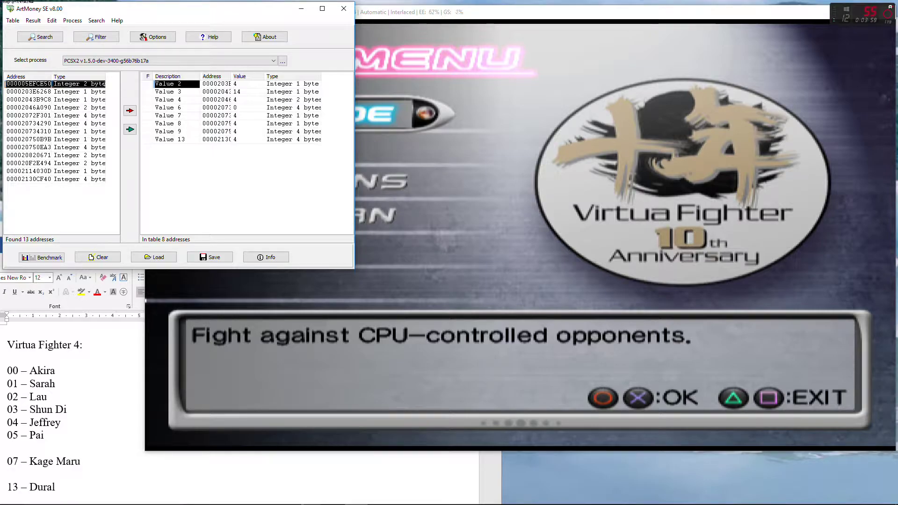
{"action": "left_click", "coordinate": [248, 84]}
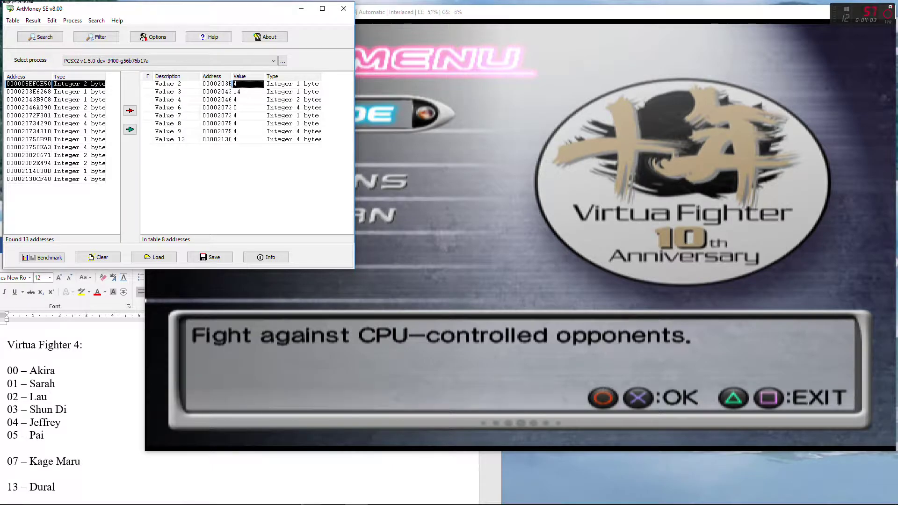
{"action": "type", "text": "13"}
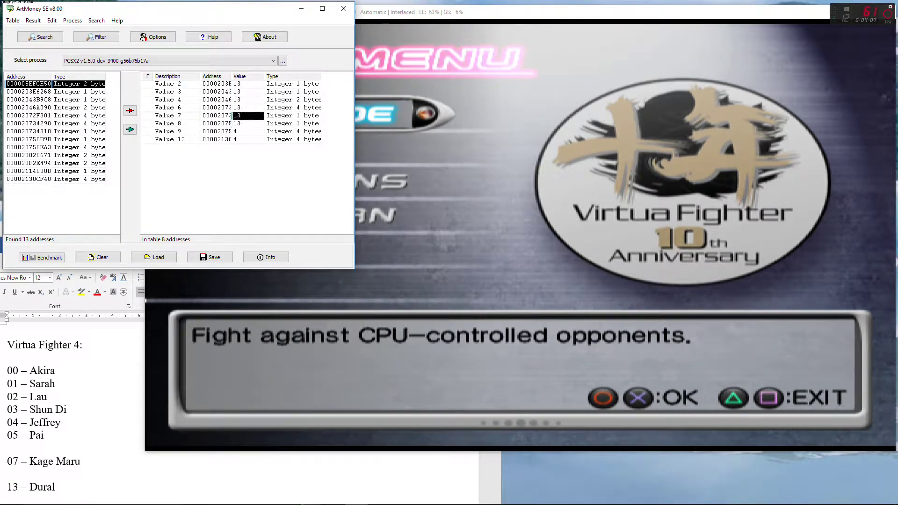
- Freeze the six table entries from Value 2 through Value 8
{"action": "left_click", "coordinate": [176, 124]}
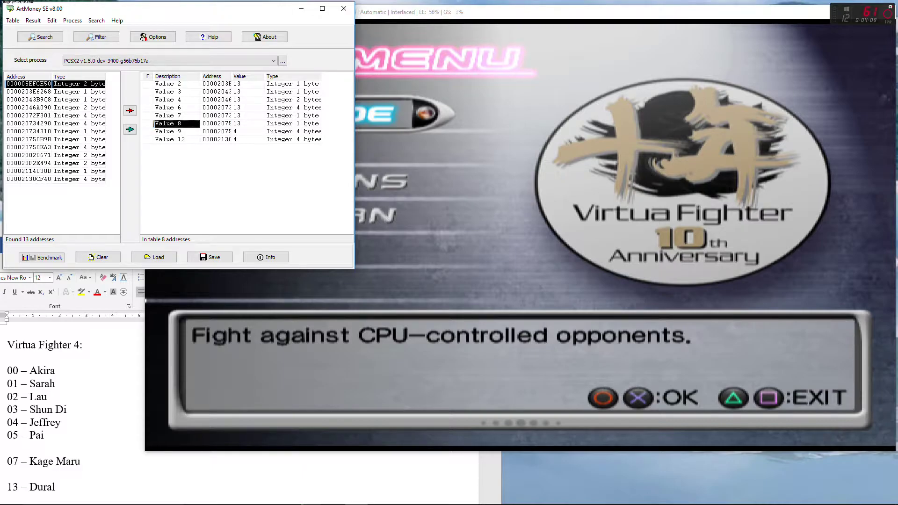
{"action": "left_click", "coordinate": [177, 84], "text": "shift"}
{"action": "right_click", "coordinate": [186, 90]}
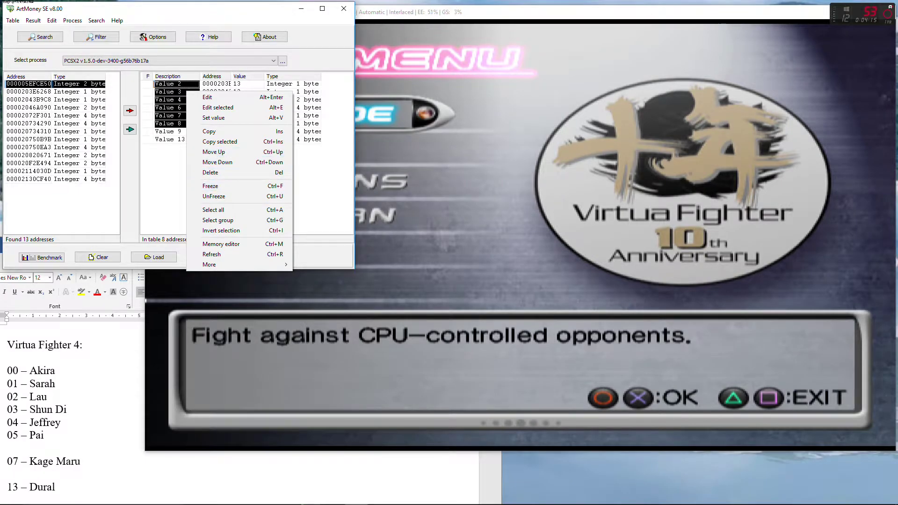
{"action": "key", "text": "Escape"}
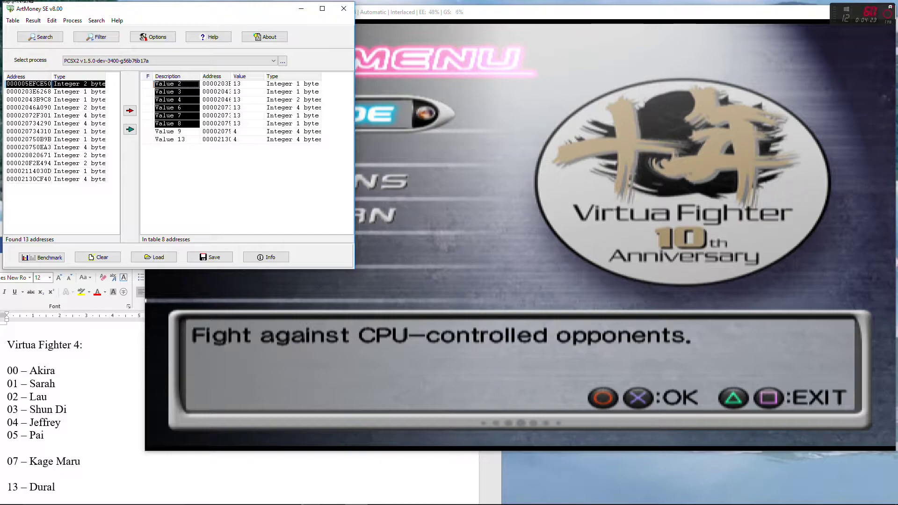
{"action": "right_click", "coordinate": [176, 108]}
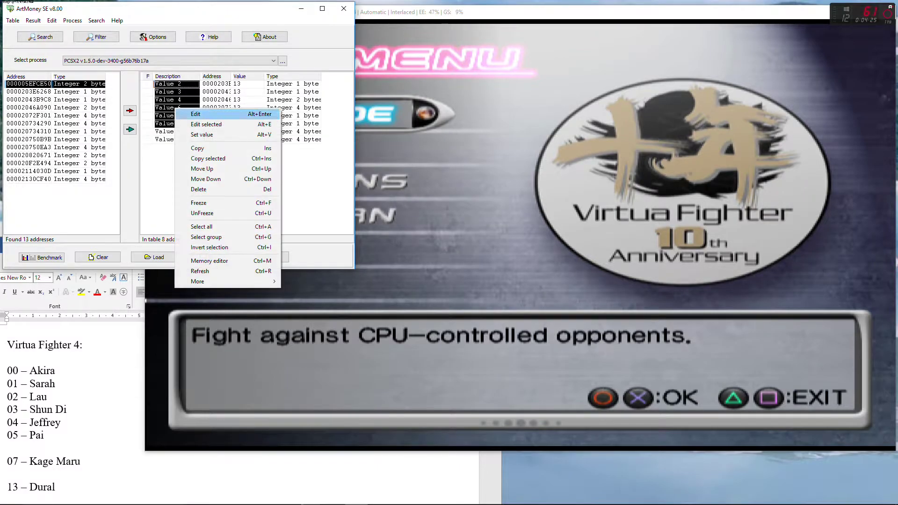
{"action": "left_click", "coordinate": [201, 203]}
- Switch back to the game, start Arcade mode and play with Dural as the 1P character
{"action": "key", "text": "alt+Tab"}
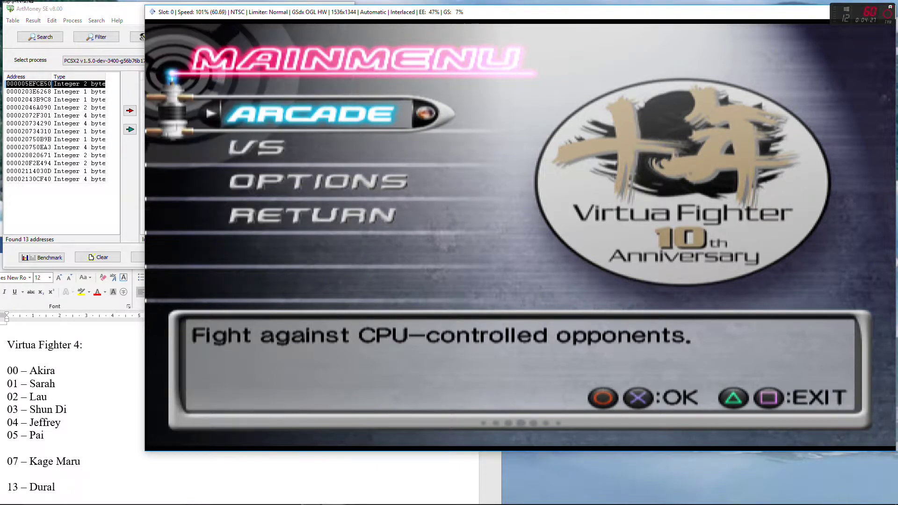
{"action": "key", "text": "Return"}
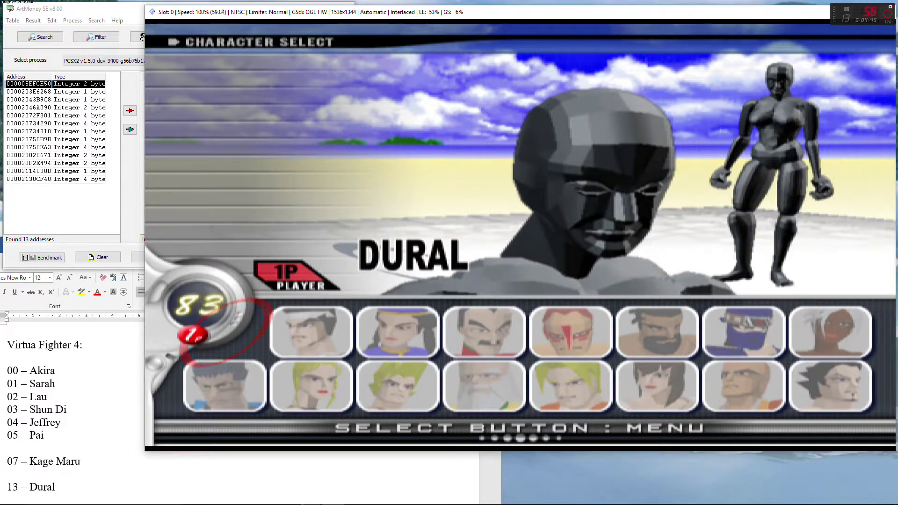
{"action": "key", "text": "Right"}
{"action": "key", "text": "Return"}
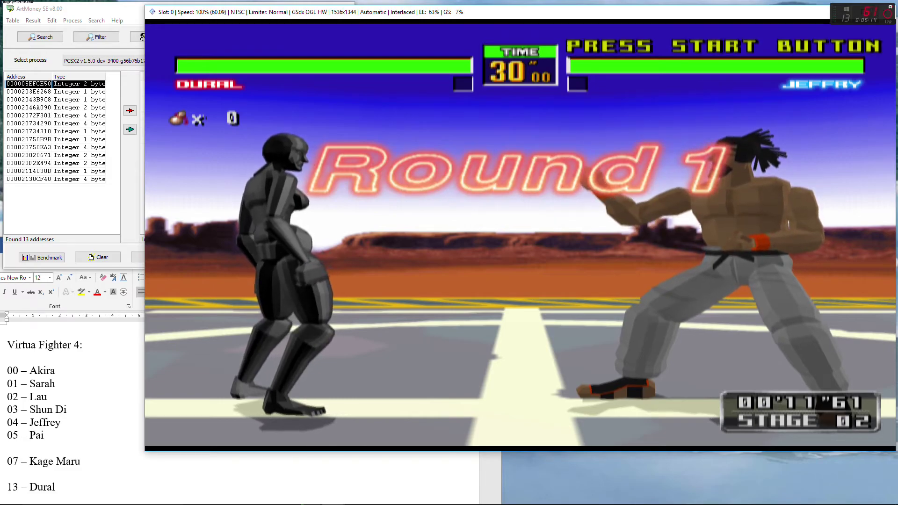
- Pause Dural's stage 02 fight and check the frozen table values in ArtMoney before switching back to the game
{"action": "key", "text": "Return"}
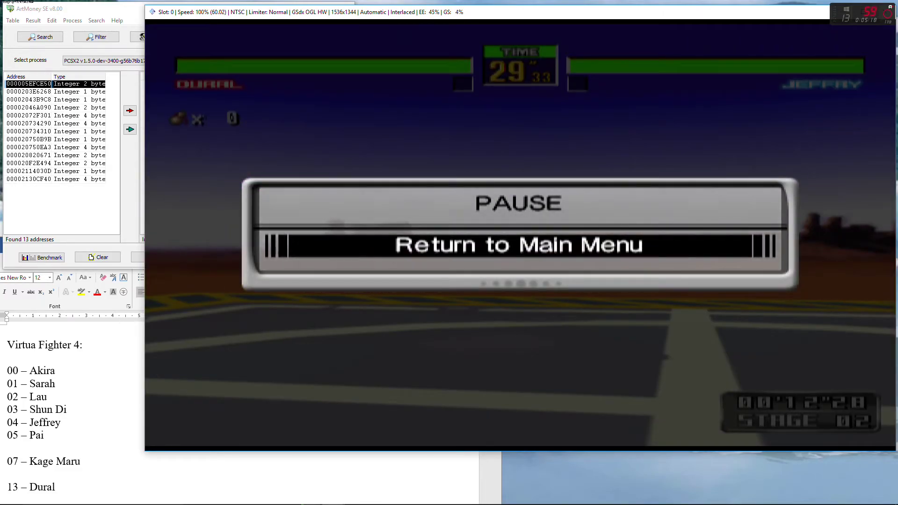
{"action": "key", "text": "alt+Tab"}
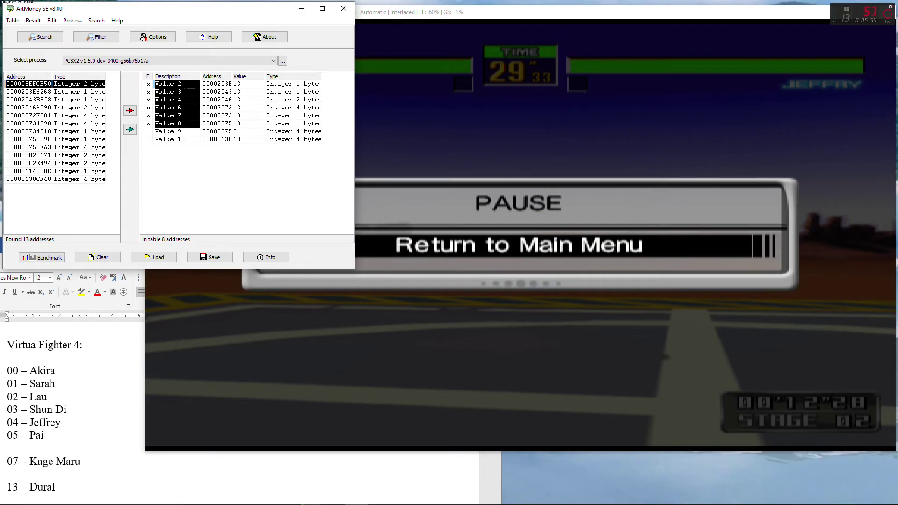
{"action": "key", "text": "alt+Tab"}
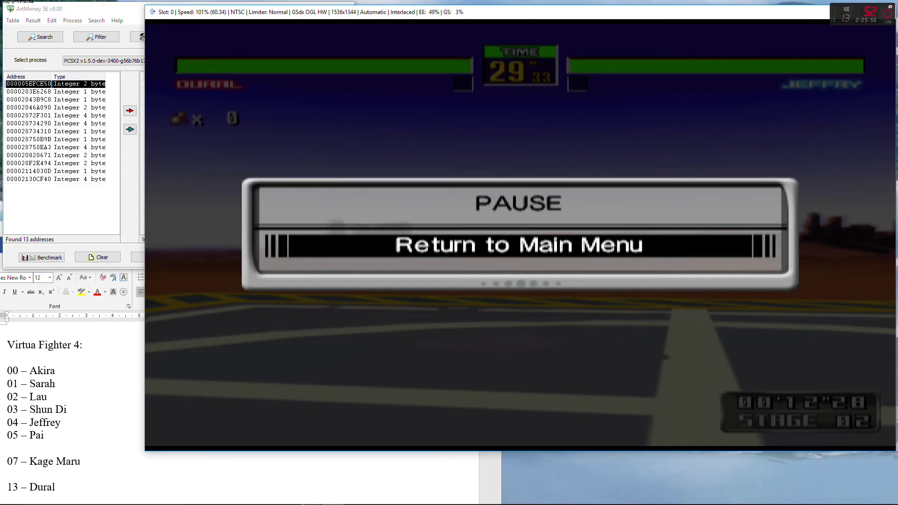